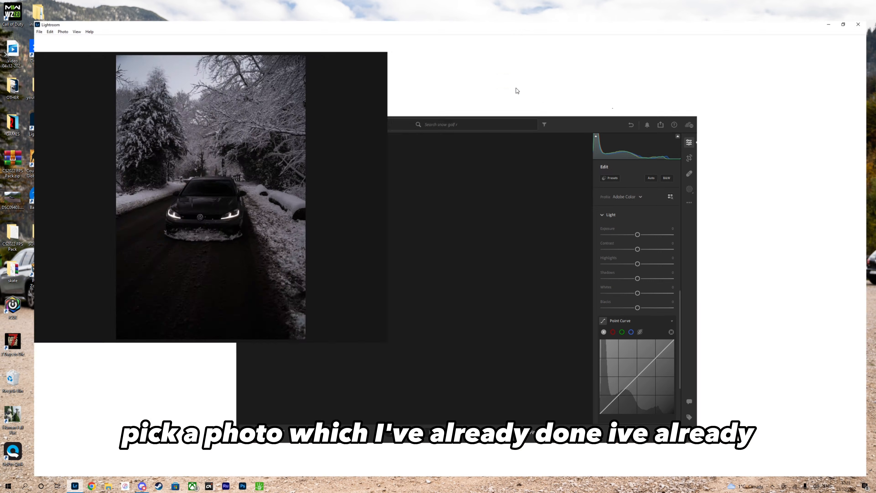
Set Exposure to +1.46, Contrast to +32, Highlights to +58, Shadows to +24, Whites to +38 and Blacks to -29.
{"action": "left_click", "coordinate": [357, 275]}
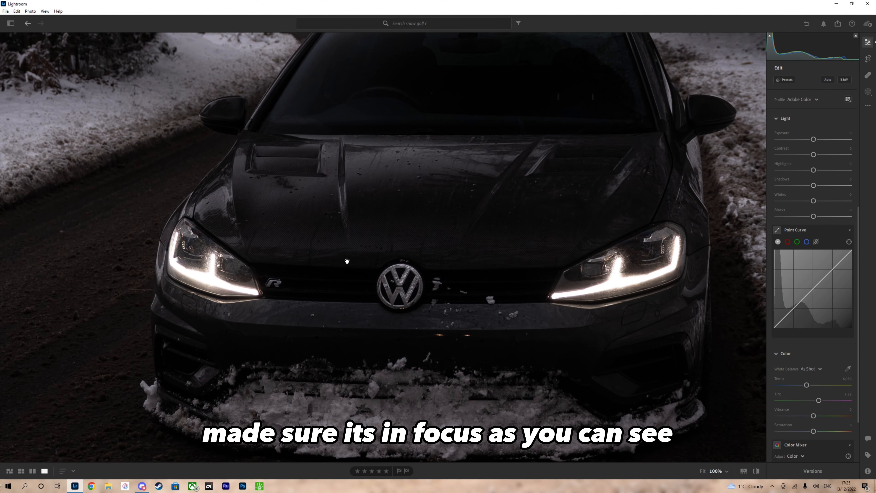
{"action": "left_click", "coordinate": [350, 269]}
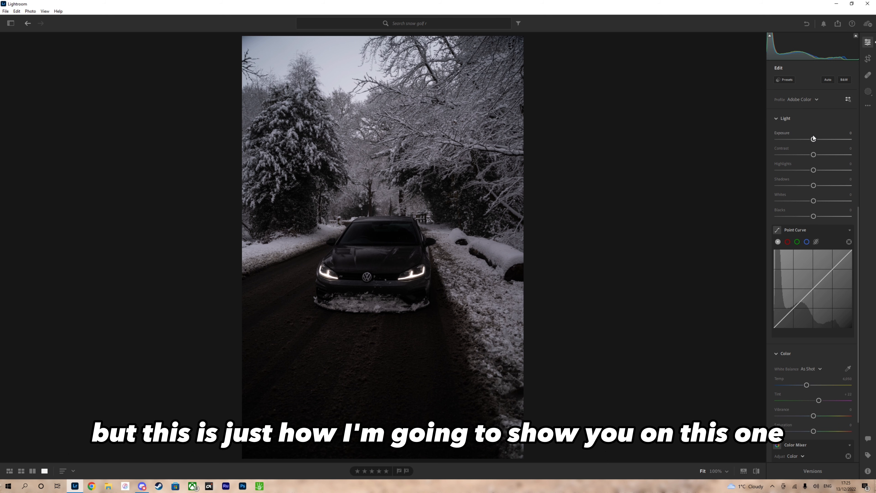
{"action": "left_click_drag", "start_coordinate": [814, 139], "coordinate": [823, 139]}
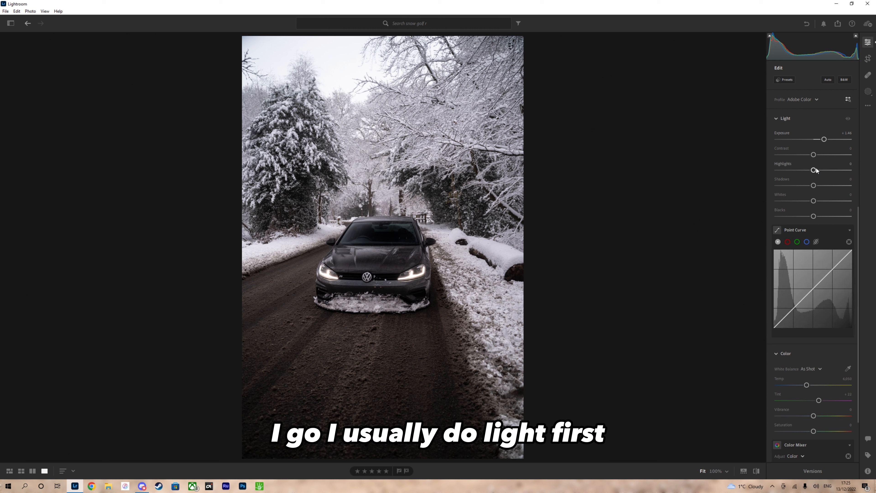
{"action": "mouse_move", "coordinate": [813, 155]}
{"action": "left_mouse_down"}
{"action": "mouse_move", "coordinate": [835, 167]}
{"action": "mouse_move", "coordinate": [822, 186]}
{"action": "mouse_move", "coordinate": [838, 200]}
{"action": "mouse_move", "coordinate": [795, 200]}
{"action": "mouse_move", "coordinate": [827, 194]}
{"action": "left_mouse_up"}
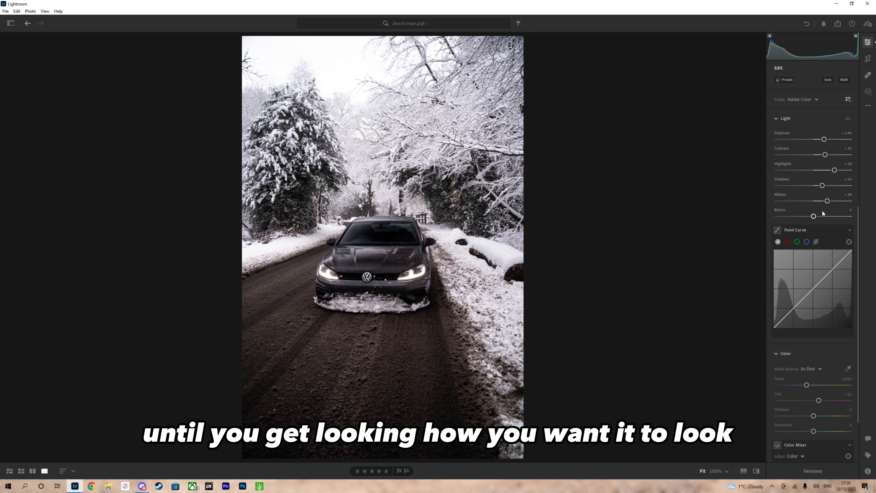
{"action": "left_click_drag", "start_coordinate": [814, 215], "coordinate": [804, 213]}
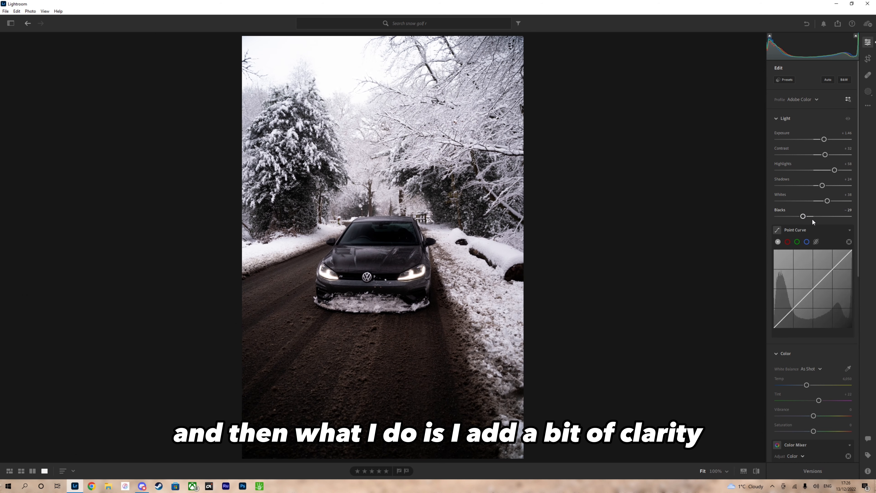
Set the photo's Clarity to +25 in the effects adjustments.
{"action": "scroll", "coordinate": [819, 199], "scroll_direction": "down", "scroll_amount": 3}
{"action": "scroll", "coordinate": [819, 198], "scroll_direction": "down", "scroll_amount": 5}
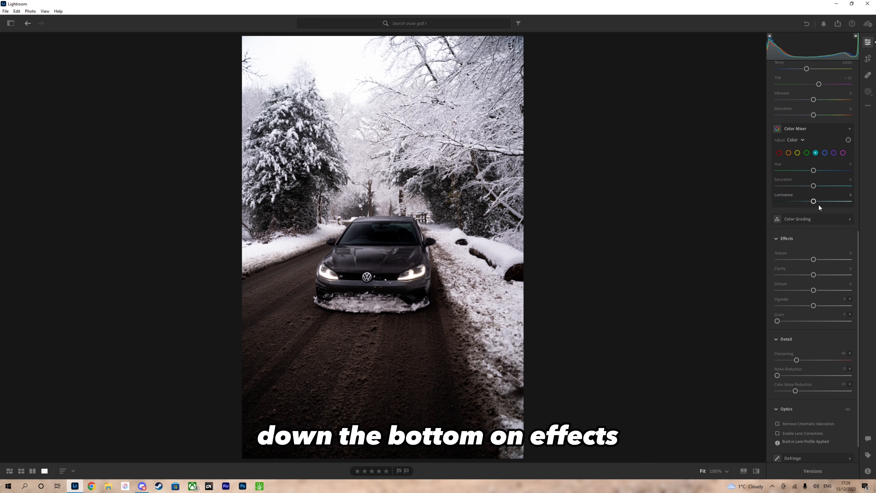
{"action": "left_click_drag", "start_coordinate": [813, 275], "coordinate": [819, 275]}
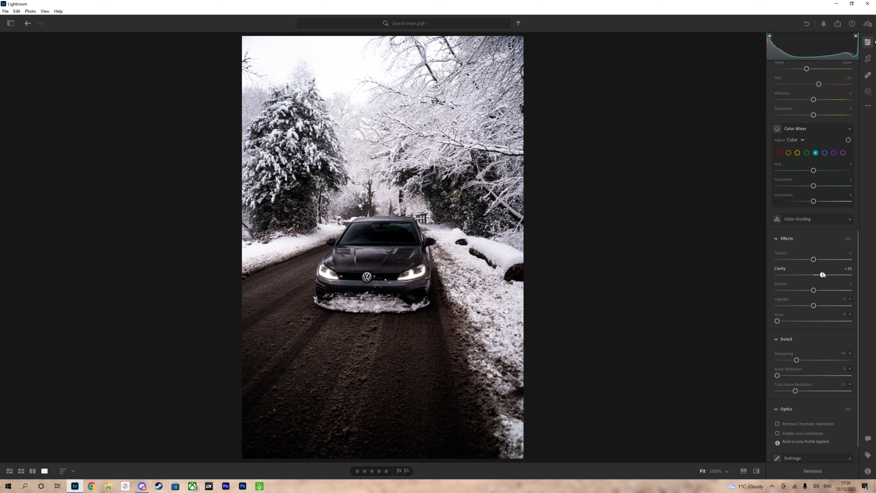
Using the Color Mixer, set the aqua saturation to -100 and the orange saturation to -39.
{"action": "scroll", "coordinate": [793, 217], "scroll_direction": "up", "scroll_amount": 3}
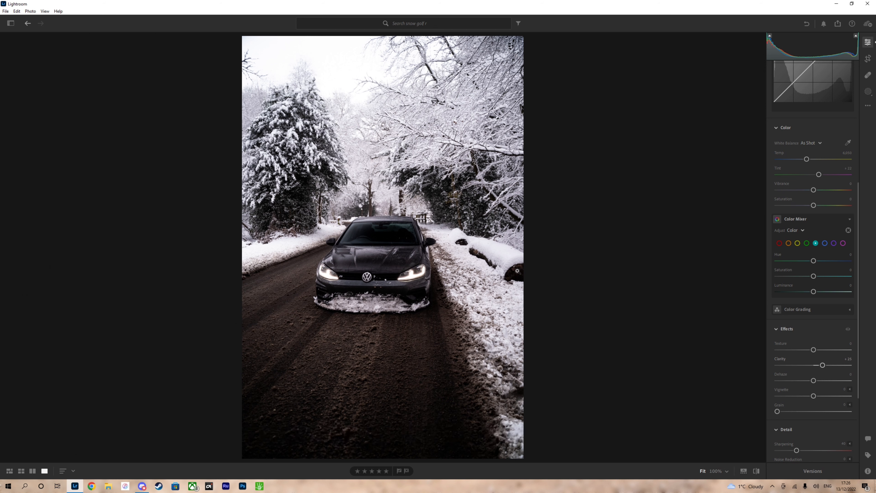
{"action": "left_click", "coordinate": [376, 232]}
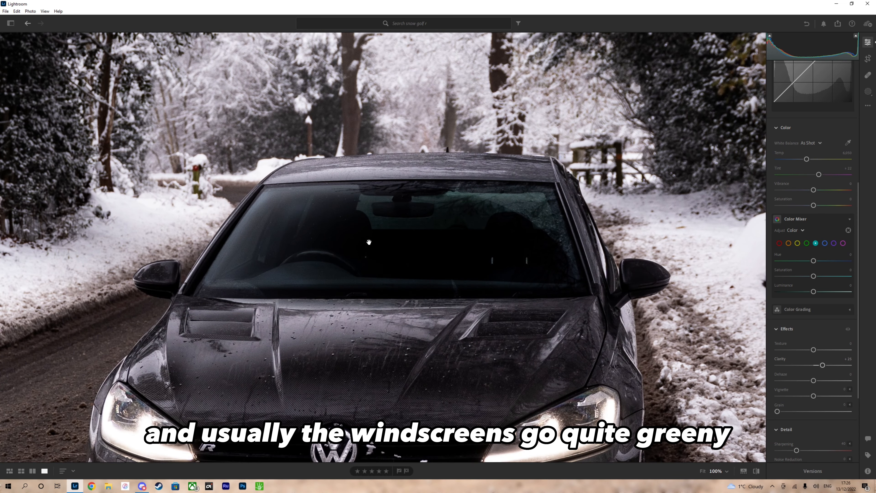
{"action": "left_click", "coordinate": [407, 249]}
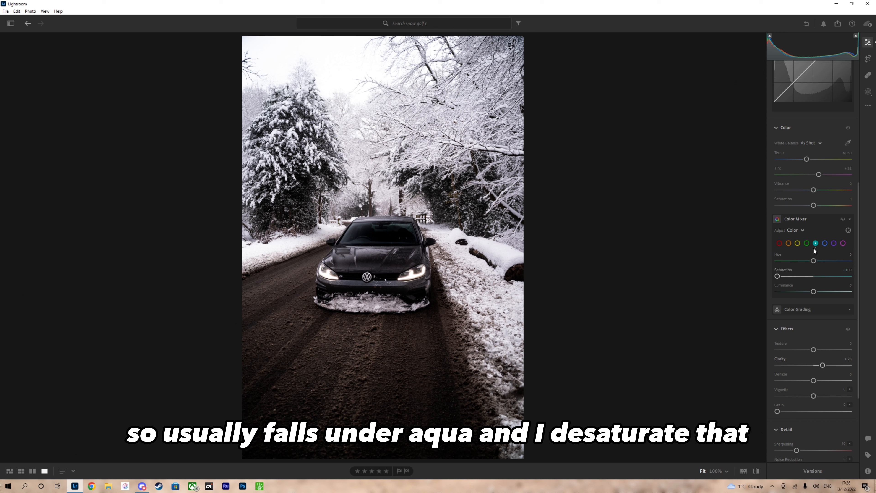
{"action": "left_click", "coordinate": [787, 243]}
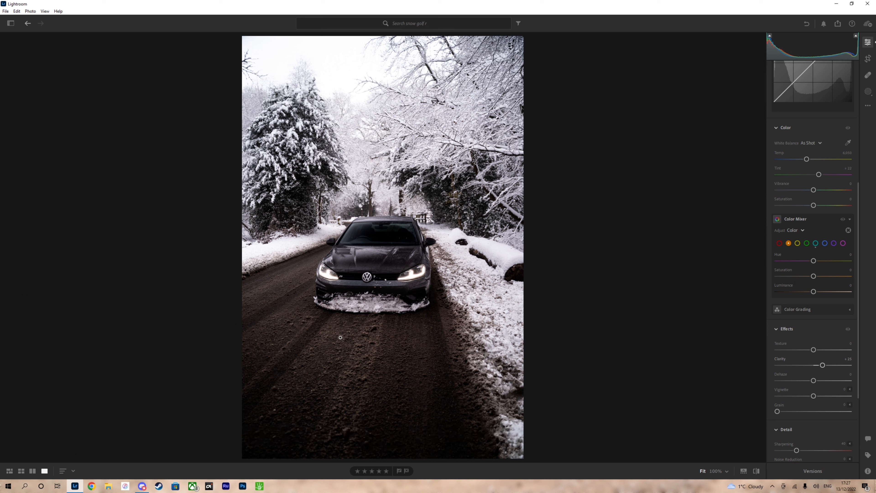
{"action": "left_click_drag", "start_coordinate": [812, 279], "coordinate": [799, 281]}
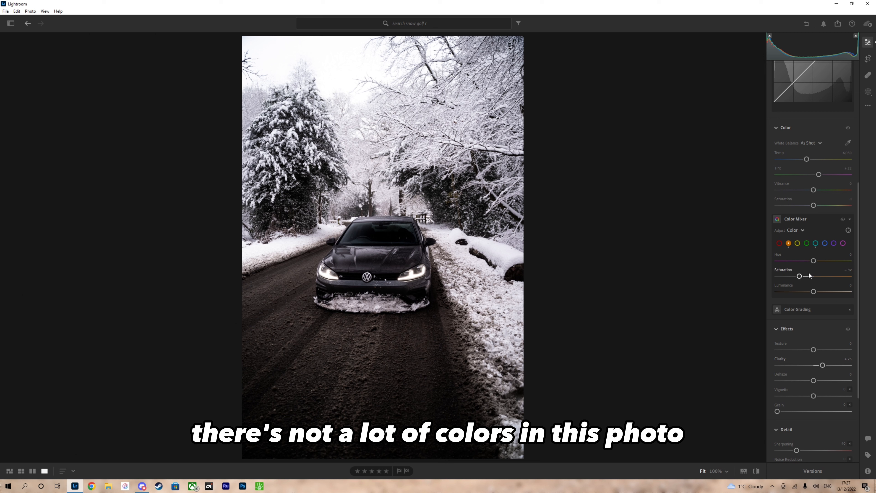
Create a brush mask and paint it over the car's headlight nearest the snowy verge with the fallen log.
{"action": "scroll", "coordinate": [815, 248], "scroll_direction": "up", "scroll_amount": 3}
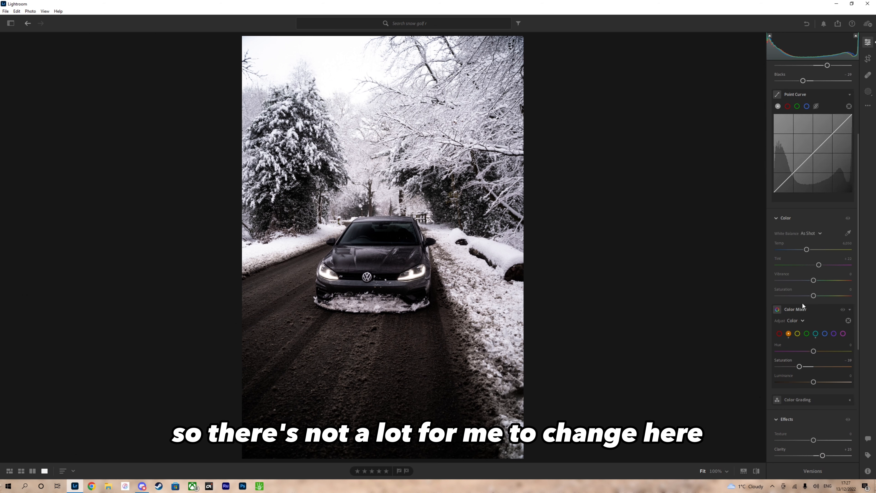
{"action": "scroll", "coordinate": [802, 305], "scroll_direction": "down", "scroll_amount": 2}
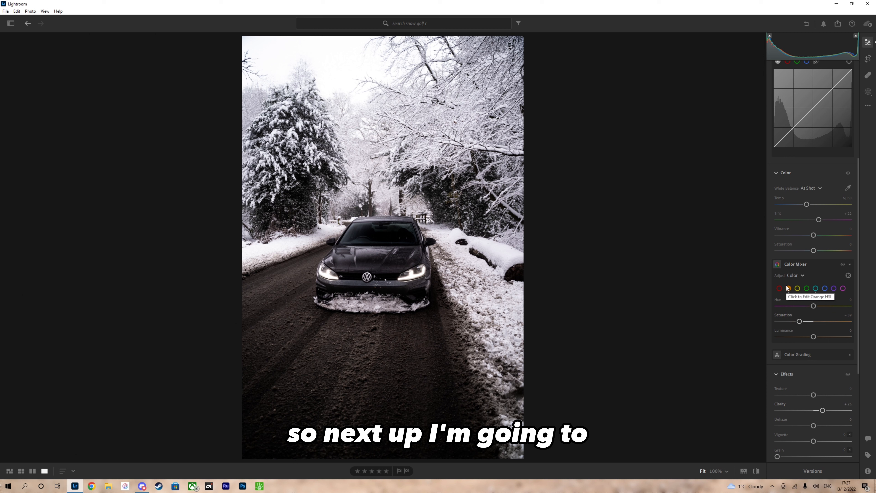
{"action": "scroll", "coordinate": [801, 265], "scroll_direction": "down", "scroll_amount": 4}
{"action": "scroll", "coordinate": [800, 267], "scroll_direction": "up", "scroll_amount": 10}
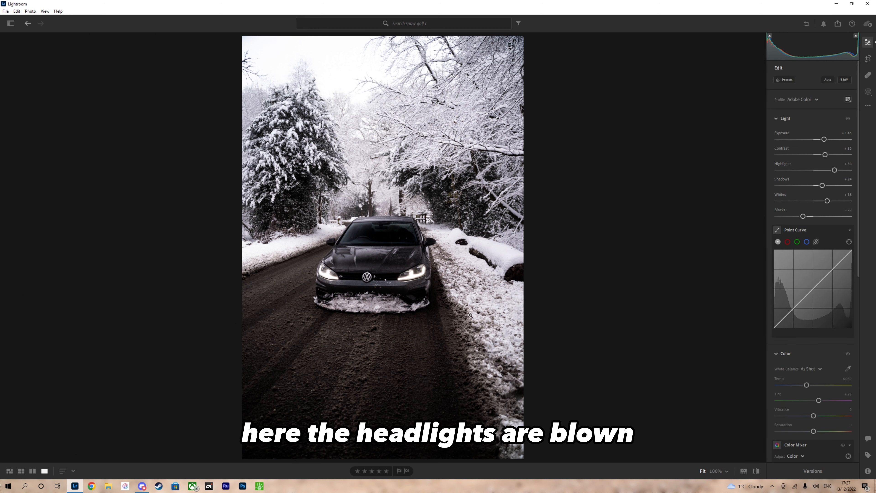
{"action": "left_click", "coordinate": [415, 275]}
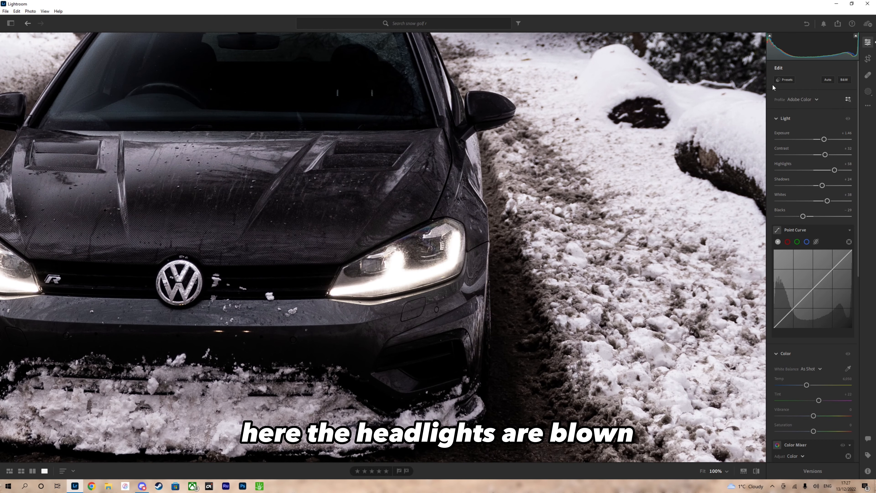
{"action": "left_click", "coordinate": [868, 92]}
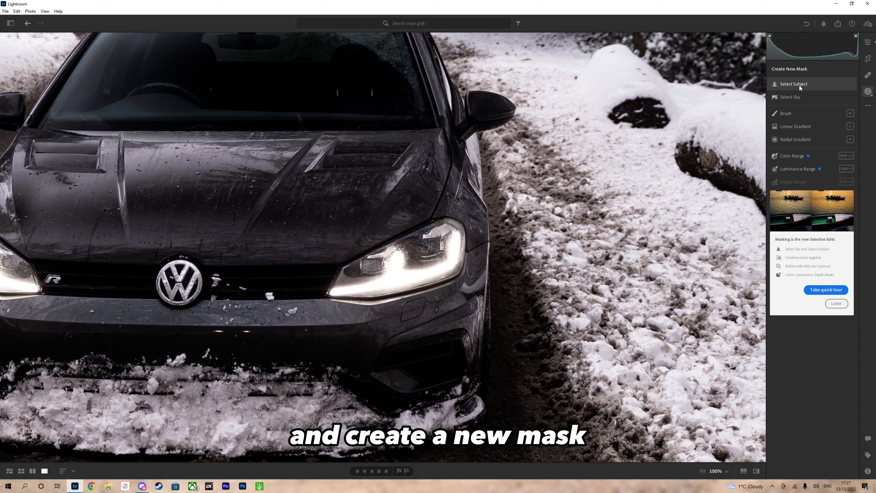
{"action": "left_click", "coordinate": [785, 113]}
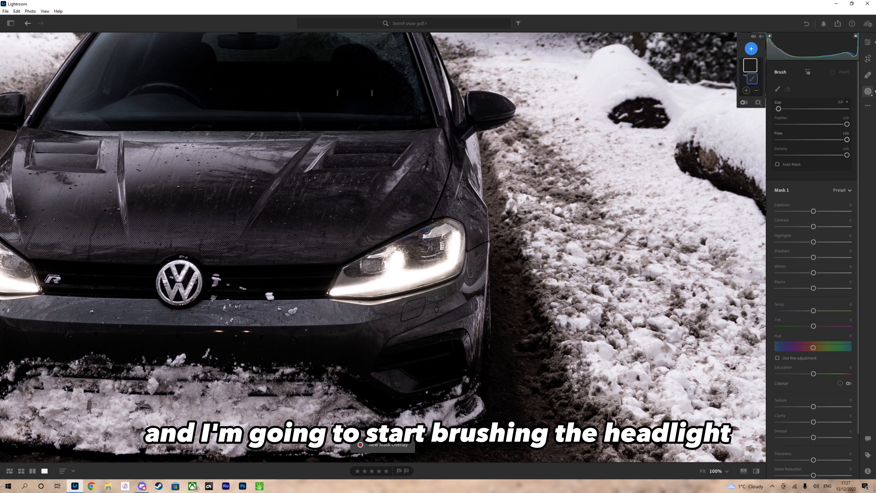
{"action": "mouse_move", "coordinate": [380, 263]}
{"action": "left_mouse_down"}
{"action": "mouse_move", "coordinate": [410, 248]}
{"action": "mouse_move", "coordinate": [340, 274]}
{"action": "mouse_move", "coordinate": [360, 276]}
{"action": "mouse_move", "coordinate": [327, 292]}
{"action": "mouse_move", "coordinate": [378, 291]}
{"action": "mouse_move", "coordinate": [454, 270]}
{"action": "mouse_move", "coordinate": [459, 228]}
{"action": "mouse_move", "coordinate": [442, 225]}
{"action": "mouse_move", "coordinate": [450, 222]}
{"action": "mouse_move", "coordinate": [389, 250]}
{"action": "mouse_move", "coordinate": [454, 239]}
{"action": "mouse_move", "coordinate": [445, 269]}
{"action": "mouse_move", "coordinate": [441, 247]}
{"action": "mouse_move", "coordinate": [375, 270]}
{"action": "mouse_move", "coordinate": [409, 256]}
{"action": "mouse_move", "coordinate": [403, 263]}
{"action": "mouse_move", "coordinate": [423, 266]}
{"action": "mouse_move", "coordinate": [354, 294]}
{"action": "mouse_move", "coordinate": [410, 283]}
{"action": "mouse_move", "coordinate": [420, 279]}
{"action": "mouse_move", "coordinate": [338, 286]}
{"action": "mouse_move", "coordinate": [344, 278]}
{"action": "mouse_move", "coordinate": [333, 295]}
{"action": "mouse_move", "coordinate": [379, 283]}
{"action": "left_mouse_up"}
{"action": "mouse_move", "coordinate": [452, 233]}
{"action": "left_mouse_down"}
{"action": "mouse_move", "coordinate": [457, 225]}
{"action": "mouse_move", "coordinate": [462, 232]}
{"action": "mouse_move", "coordinate": [449, 267]}
{"action": "left_mouse_up"}
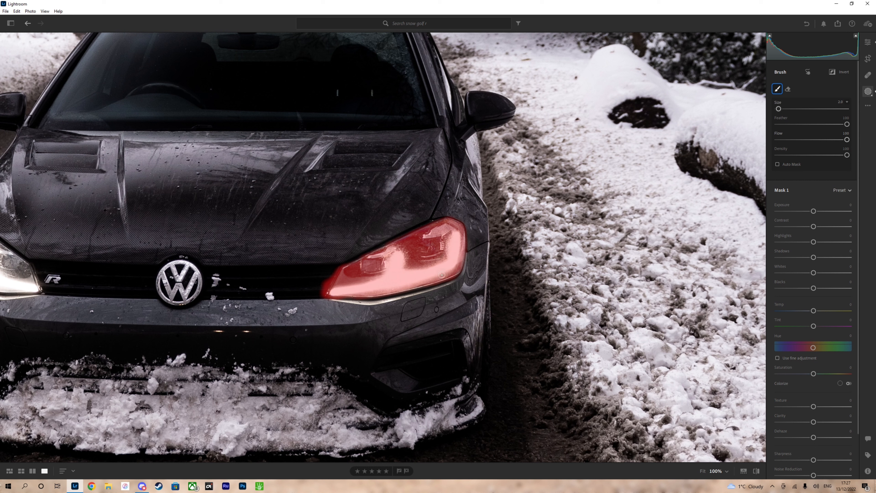
Extend the same brush mask over the car's other headlight, beside the R badge.
{"action": "left_click_drag", "start_coordinate": [223, 204], "coordinate": [446, 197]}
{"action": "scroll", "coordinate": [192, 235], "scroll_direction": "up", "scroll_amount": 2}
{"action": "mouse_move", "coordinate": [192, 232]}
{"action": "left_mouse_down"}
{"action": "mouse_move", "coordinate": [177, 259]}
{"action": "mouse_move", "coordinate": [255, 277]}
{"action": "mouse_move", "coordinate": [201, 228]}
{"action": "mouse_move", "coordinate": [249, 263]}
{"action": "mouse_move", "coordinate": [196, 241]}
{"action": "mouse_move", "coordinate": [224, 253]}
{"action": "mouse_move", "coordinate": [231, 267]}
{"action": "mouse_move", "coordinate": [199, 254]}
{"action": "mouse_move", "coordinate": [201, 263]}
{"action": "mouse_move", "coordinate": [257, 281]}
{"action": "left_mouse_up"}
{"action": "scroll", "coordinate": [248, 270], "scroll_direction": "down", "scroll_amount": 2}
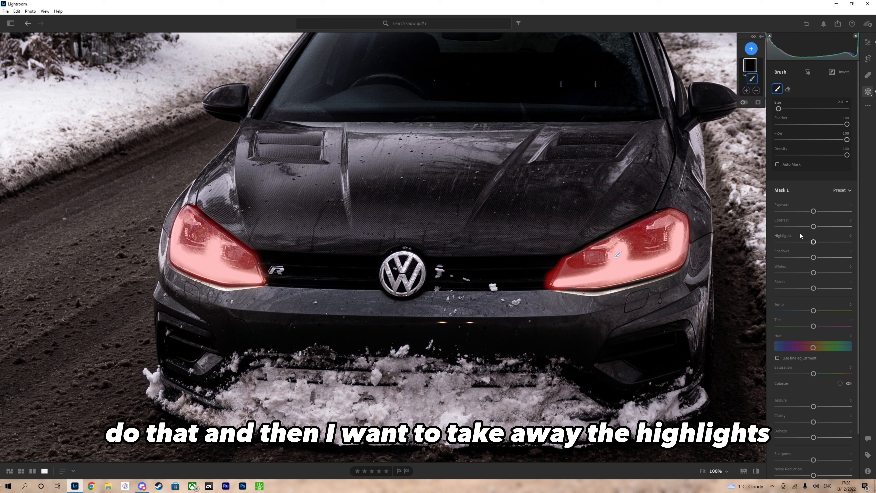
Set the headlight mask's Highlights to -100 and Saturation to -36, and touch up the brushing along both headlights' lower edges.
{"action": "left_click_drag", "start_coordinate": [813, 241], "coordinate": [764, 246]}
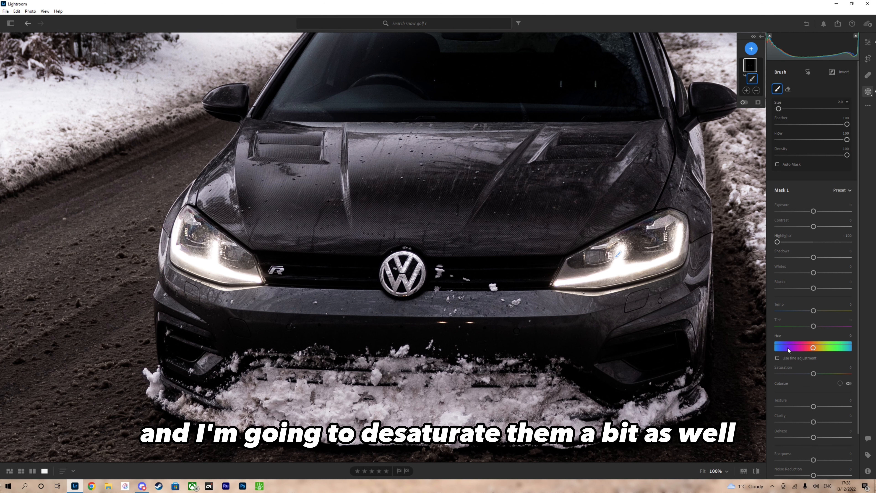
{"action": "left_click_drag", "start_coordinate": [812, 374], "coordinate": [800, 377]}
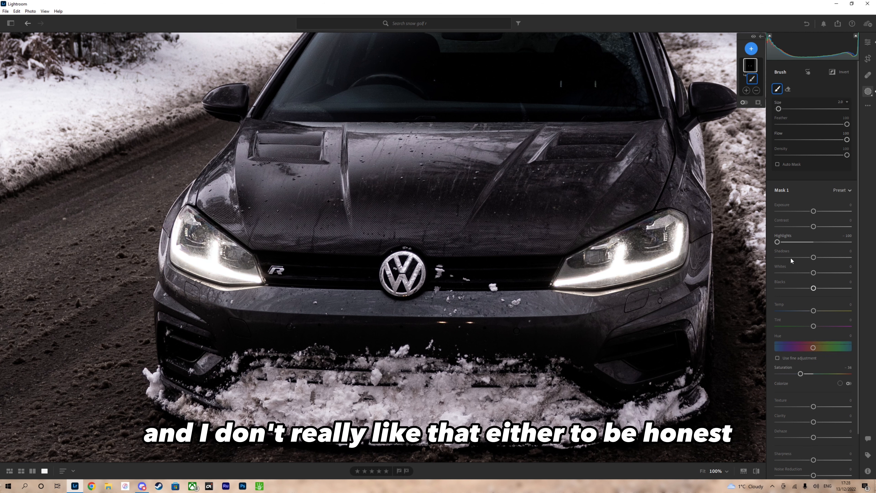
{"action": "mouse_move", "coordinate": [564, 287]}
{"action": "left_mouse_down"}
{"action": "mouse_move", "coordinate": [562, 288]}
{"action": "mouse_move", "coordinate": [622, 288]}
{"action": "mouse_move", "coordinate": [675, 270]}
{"action": "mouse_move", "coordinate": [625, 287]}
{"action": "mouse_move", "coordinate": [578, 282]}
{"action": "left_mouse_up"}
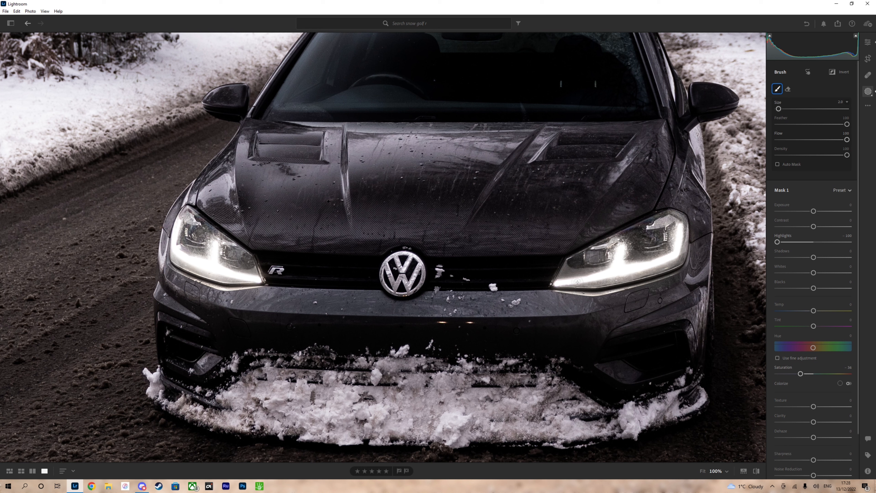
{"action": "left_click_drag", "start_coordinate": [178, 274], "coordinate": [245, 287]}
{"action": "left_click", "coordinate": [867, 42]}
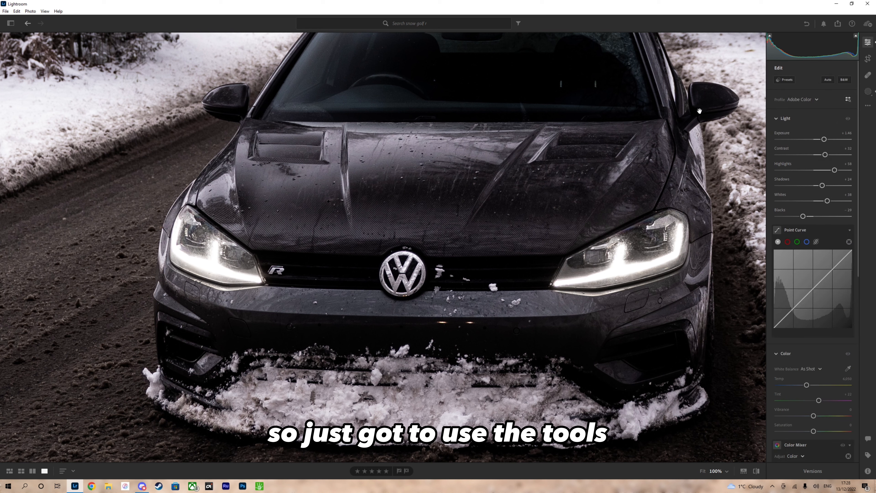
Create a new subject mask that selects the whole car and set its Texture to +14.
{"action": "left_click", "coordinate": [500, 180]}
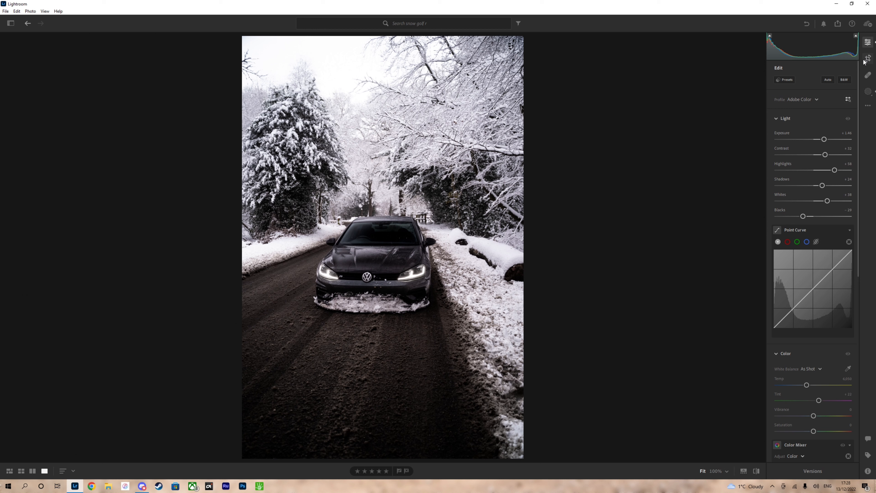
{"action": "left_click", "coordinate": [868, 91]}
{"action": "left_click", "coordinate": [751, 48]}
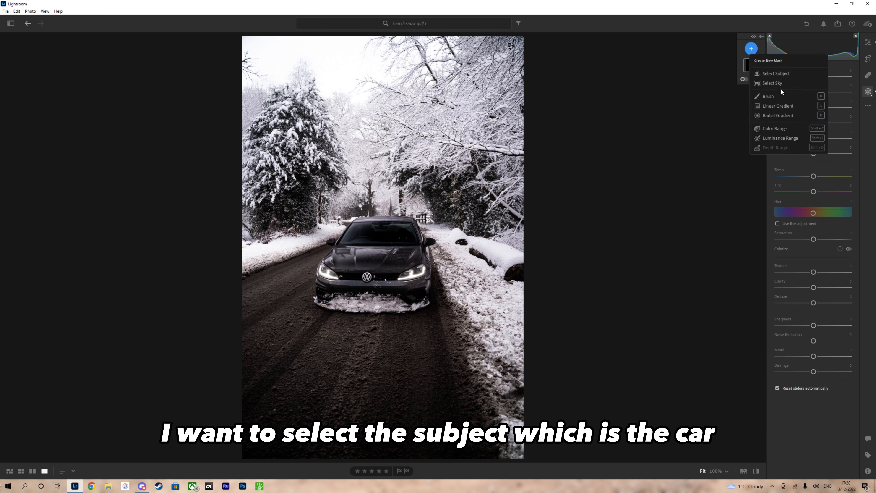
{"action": "left_click", "coordinate": [781, 73]}
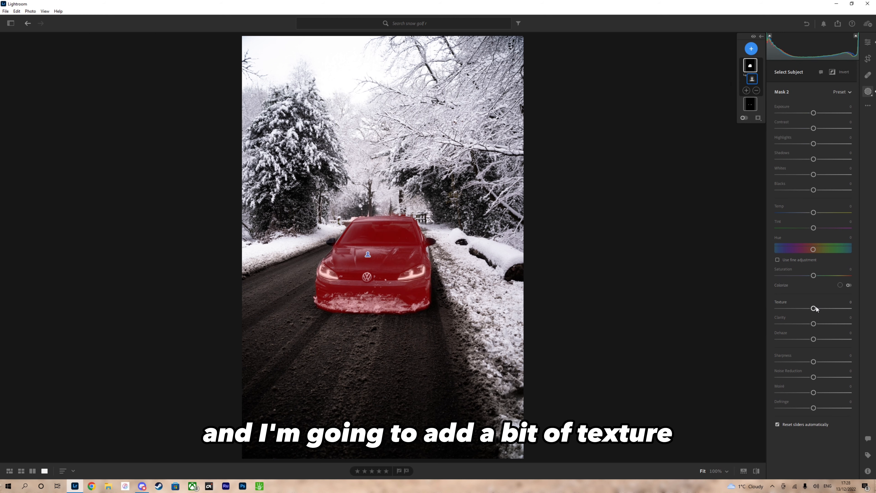
{"action": "left_click_drag", "start_coordinate": [813, 309], "coordinate": [818, 308]}
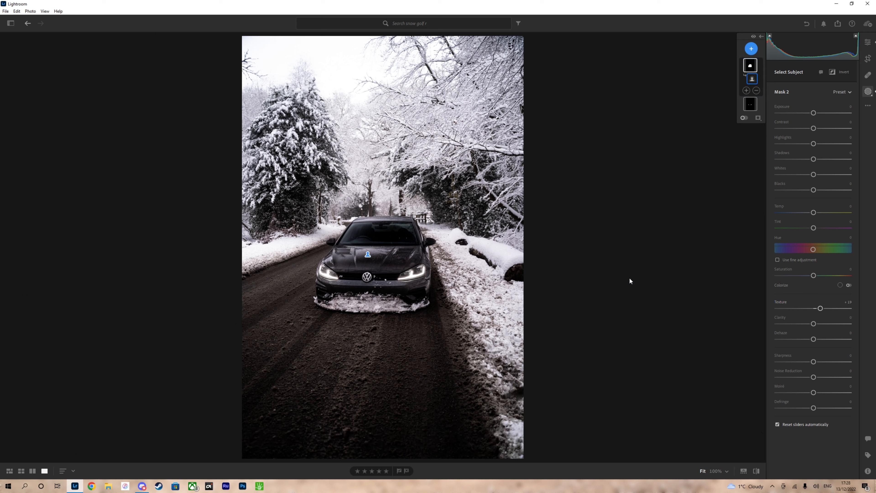
{"action": "left_click_drag", "start_coordinate": [821, 307], "coordinate": [820, 308]}
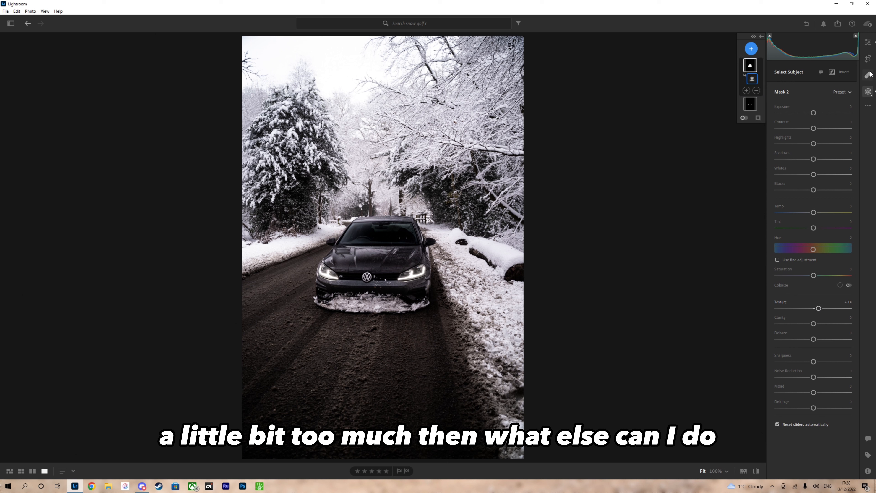
Add a linear gradient mask from the photo's lower edge up to just below the car and set its Shadows to +49.
{"action": "left_click", "coordinate": [868, 42]}
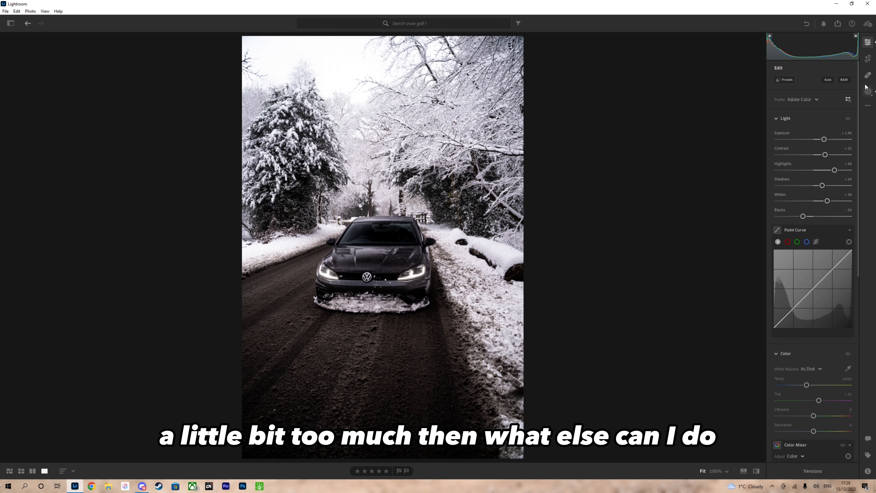
{"action": "left_click", "coordinate": [867, 91]}
{"action": "left_click", "coordinate": [751, 48]}
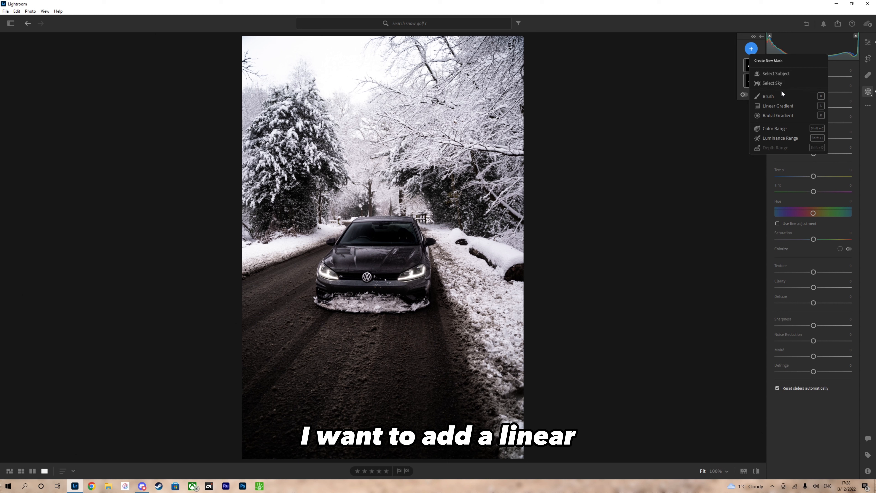
{"action": "left_click", "coordinate": [787, 103]}
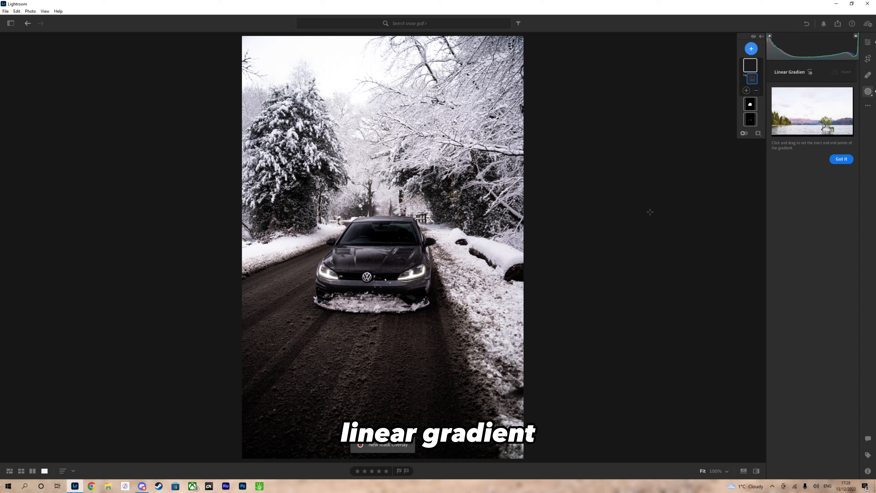
{"action": "mouse_move", "coordinate": [368, 456]}
{"action": "left_mouse_down"}
{"action": "mouse_move", "coordinate": [381, 376]}
{"action": "mouse_move", "coordinate": [366, 352]}
{"action": "mouse_move", "coordinate": [367, 319]}
{"action": "left_mouse_up"}
{"action": "left_click_drag", "start_coordinate": [813, 159], "coordinate": [830, 154]}
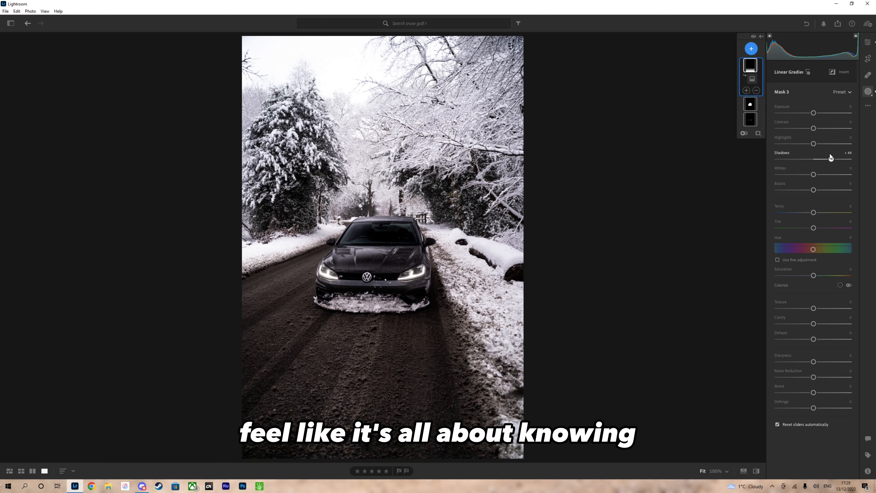
{"action": "left_click", "coordinate": [866, 44]}
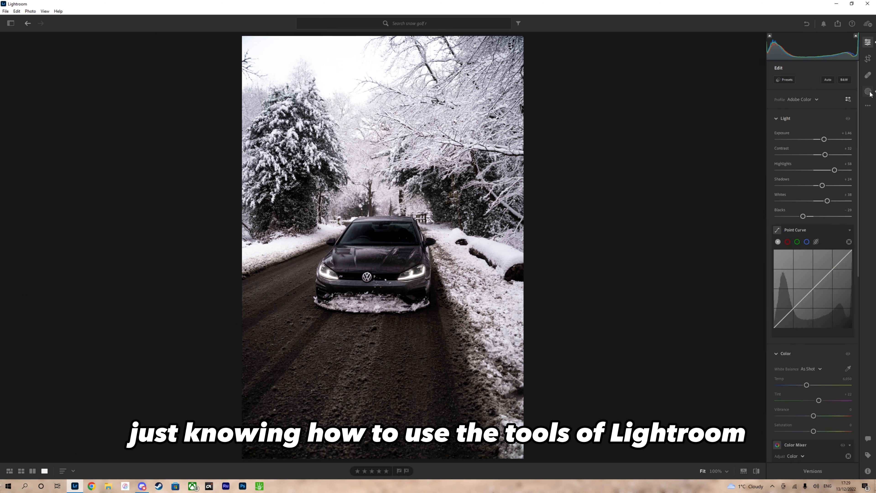
{"action": "scroll", "coordinate": [782, 123], "scroll_direction": "down", "scroll_amount": 3}
{"action": "scroll", "coordinate": [784, 165], "scroll_direction": "up", "scroll_amount": 3}
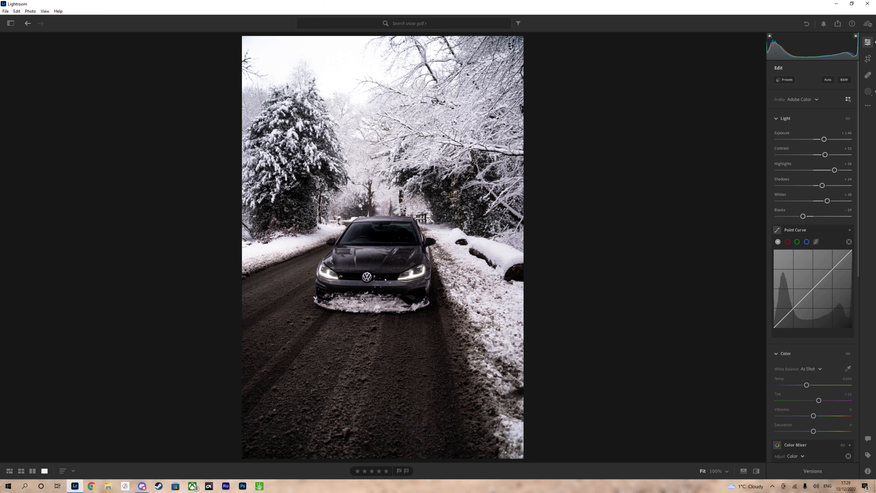
Add a new brush mask and paint it over the snow stuck to the car's front bumper.
{"action": "left_click", "coordinate": [357, 303]}
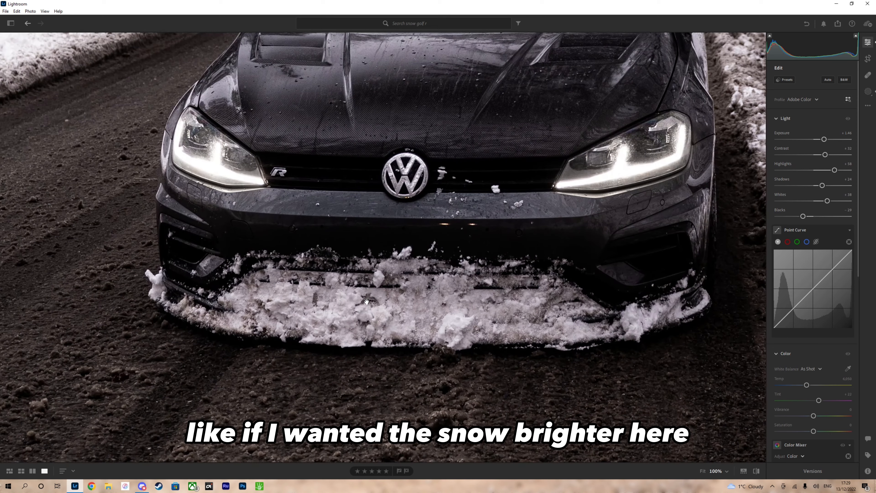
{"action": "left_click", "coordinate": [357, 303]}
{"action": "left_click", "coordinate": [866, 95]}
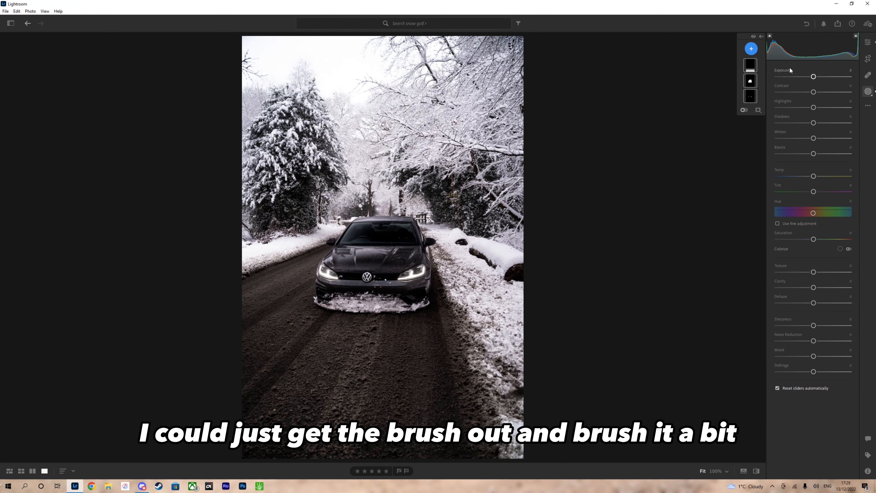
{"action": "left_click", "coordinate": [751, 48]}
{"action": "left_click", "coordinate": [772, 96]}
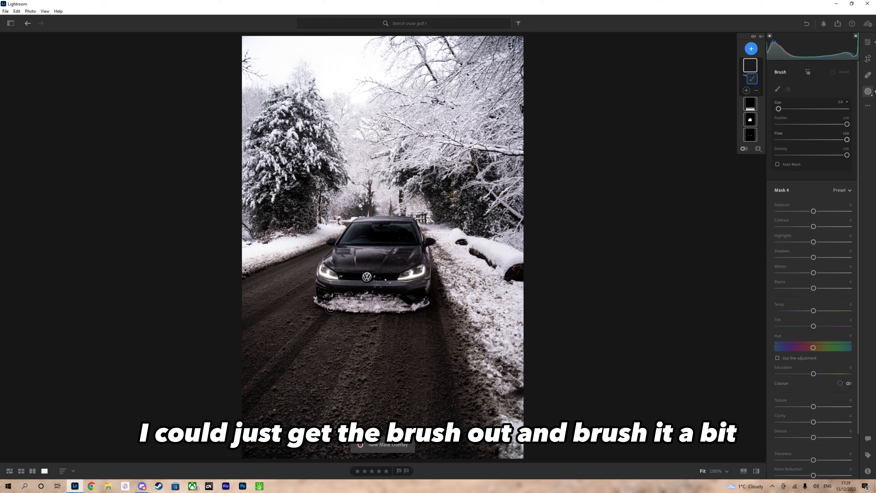
{"action": "mouse_move", "coordinate": [331, 303]}
{"action": "left_mouse_down"}
{"action": "mouse_move", "coordinate": [424, 302]}
{"action": "mouse_move", "coordinate": [321, 301]}
{"action": "left_mouse_up"}
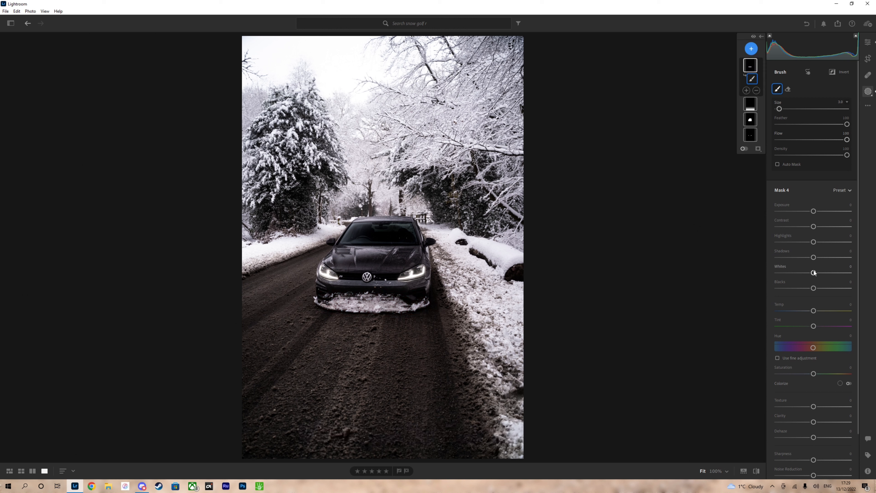
Set the bumper snow mask's Whites to +23 and Shadows to +10, and return to the global edit settings.
{"action": "mouse_move", "coordinate": [813, 273]}
{"action": "left_mouse_down"}
{"action": "mouse_move", "coordinate": [826, 273]}
{"action": "mouse_move", "coordinate": [664, 277]}
{"action": "mouse_move", "coordinate": [850, 271]}
{"action": "mouse_move", "coordinate": [815, 271]}
{"action": "mouse_move", "coordinate": [825, 273]}
{"action": "left_mouse_up"}
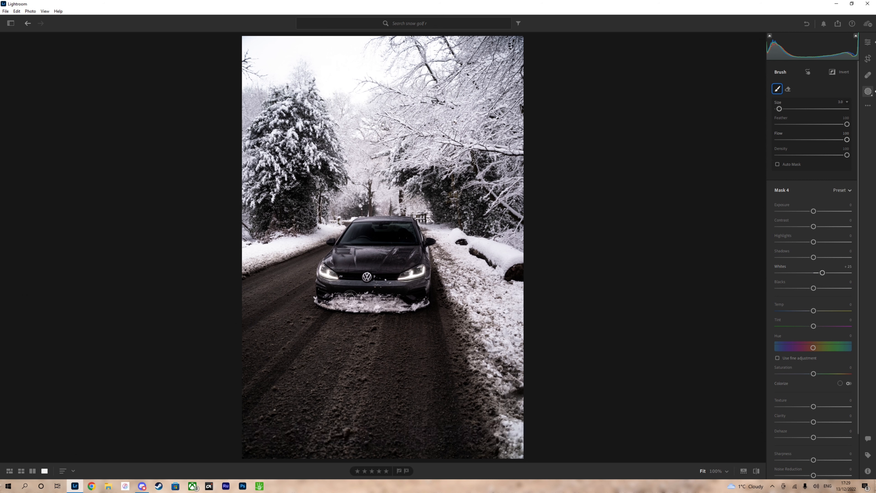
{"action": "mouse_move", "coordinate": [812, 257]}
{"action": "left_mouse_down"}
{"action": "mouse_move", "coordinate": [825, 257]}
{"action": "mouse_move", "coordinate": [780, 257]}
{"action": "mouse_move", "coordinate": [849, 257]}
{"action": "mouse_move", "coordinate": [633, 267]}
{"action": "mouse_move", "coordinate": [849, 257]}
{"action": "mouse_move", "coordinate": [809, 257]}
{"action": "mouse_move", "coordinate": [817, 261]}
{"action": "left_mouse_up"}
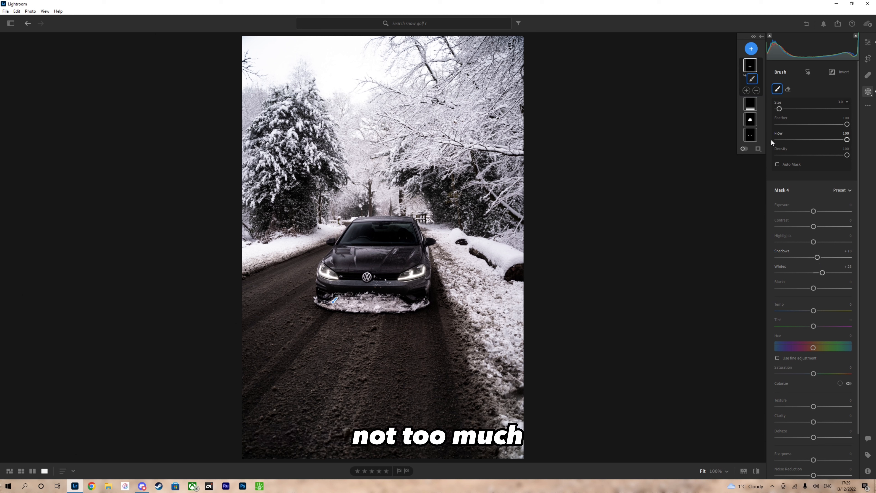
{"action": "left_click", "coordinate": [868, 42]}
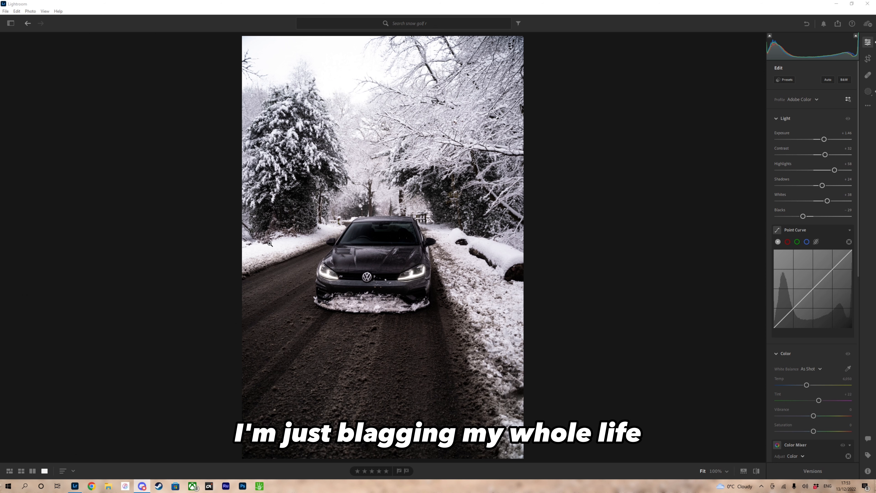
Compare the edited photo with the original several times, finishing on the edited version.
{"action": "left_click", "coordinate": [140, 249]}
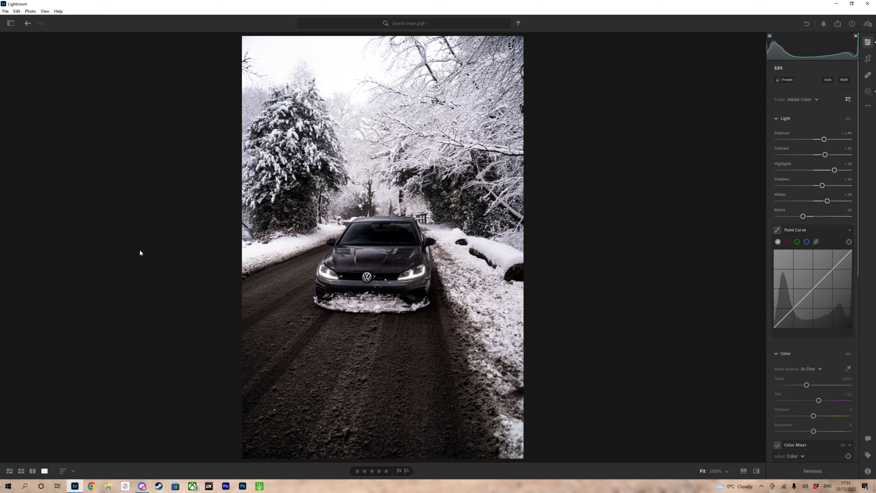
{"action": "key", "text": "backslash"}
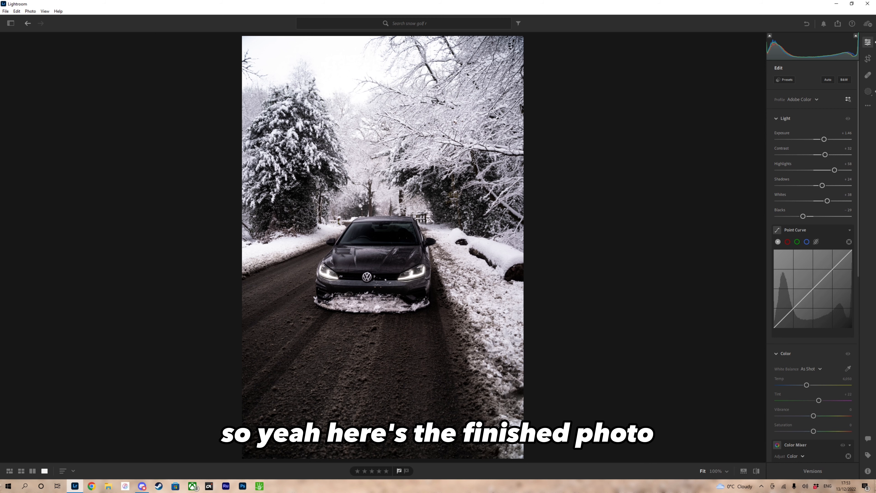
{"action": "key", "text": "backslash"}
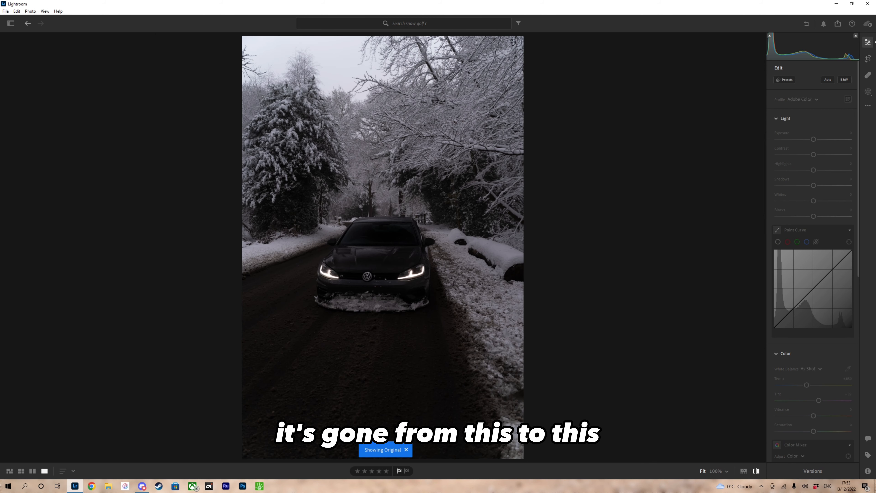
{"action": "key", "text": "backslash"}
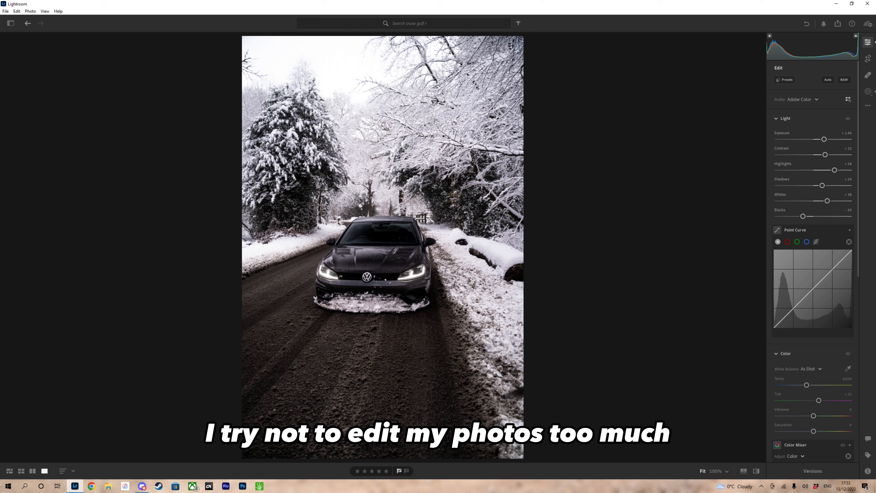
{"action": "key", "text": "backslash"}
{"action": "key", "text": "backslash"}
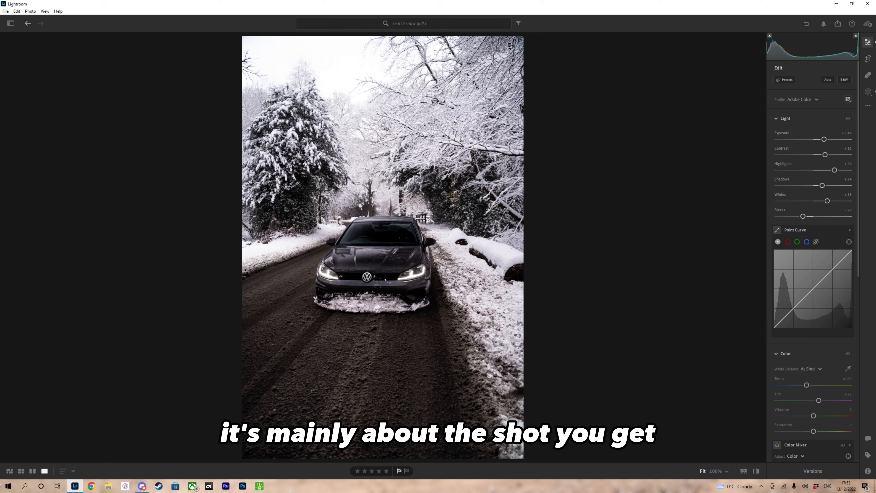
{"action": "key", "text": "backslash"}
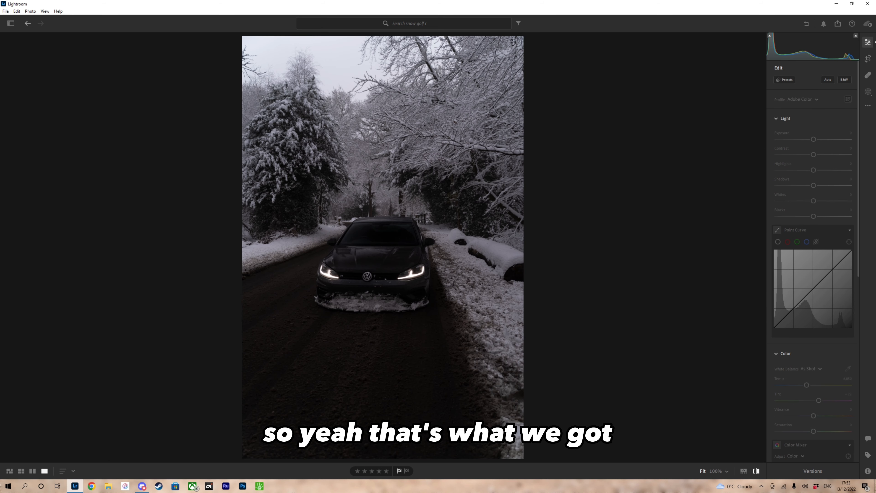
{"action": "key", "text": "backslash"}
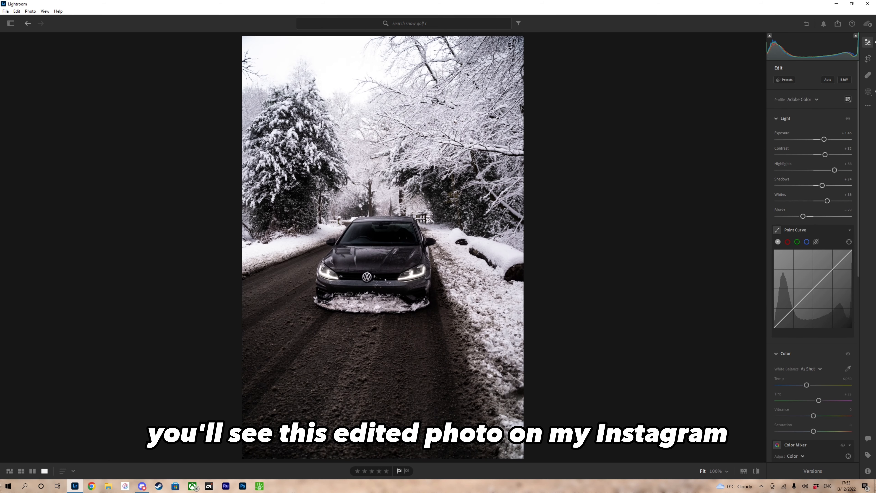
{"action": "key", "text": "backslash"}
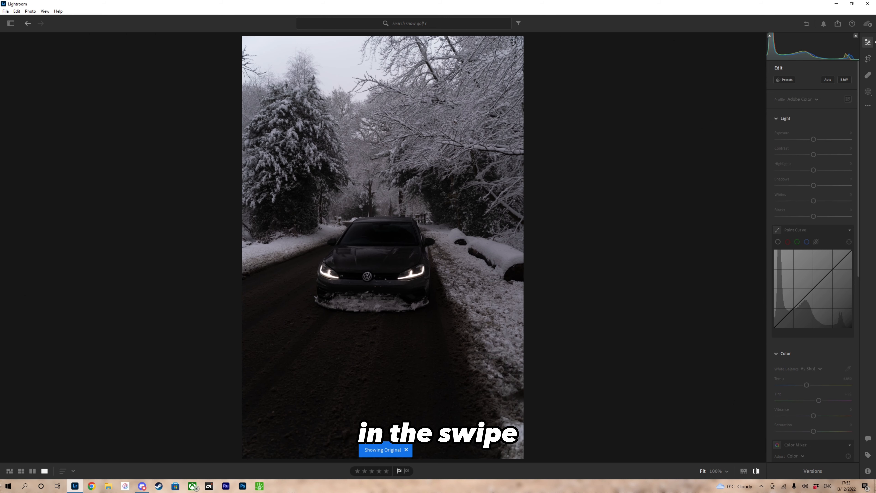
{"action": "key", "text": "backslash"}
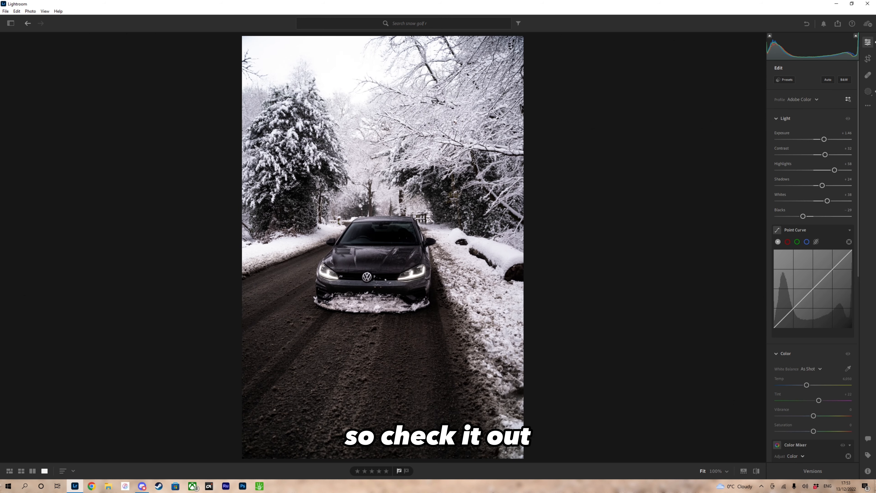